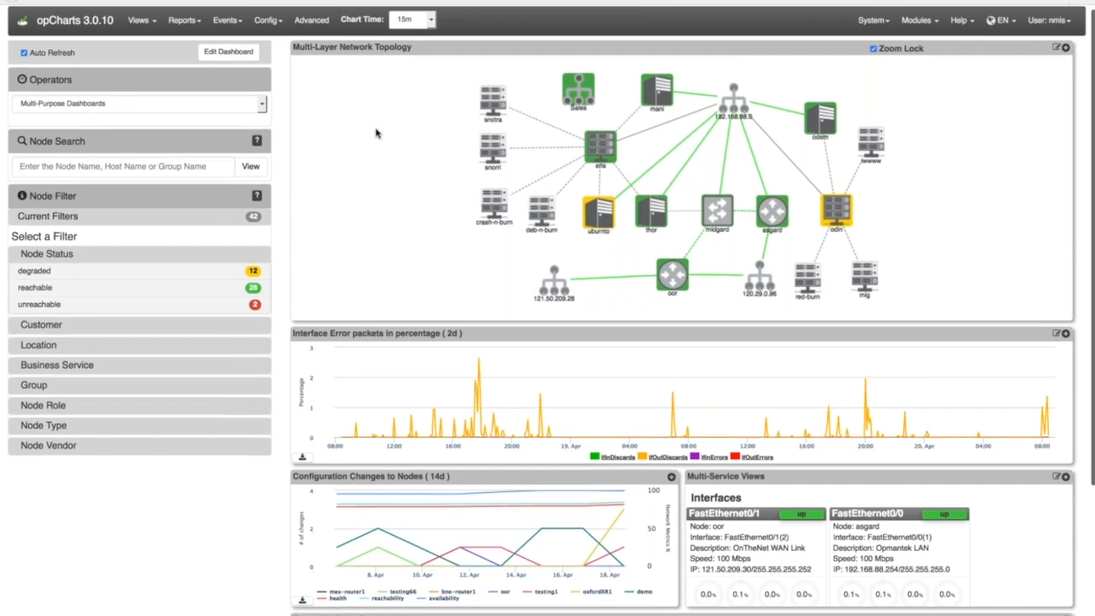
# Review the dashboard's charts and the status summary of the midgard switch in the Multi-Layer Network Topology map.
pyautogui.scroll(-3, 376, 133)
pyautogui.scroll(-1, 376, 133)
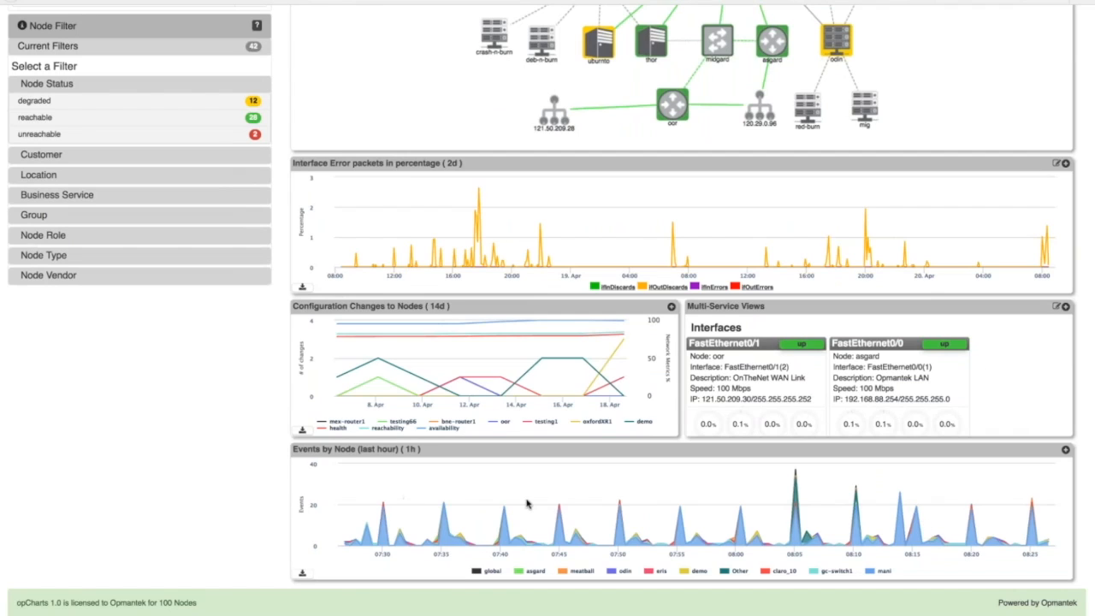
pyautogui.scroll(2, 745, 520)
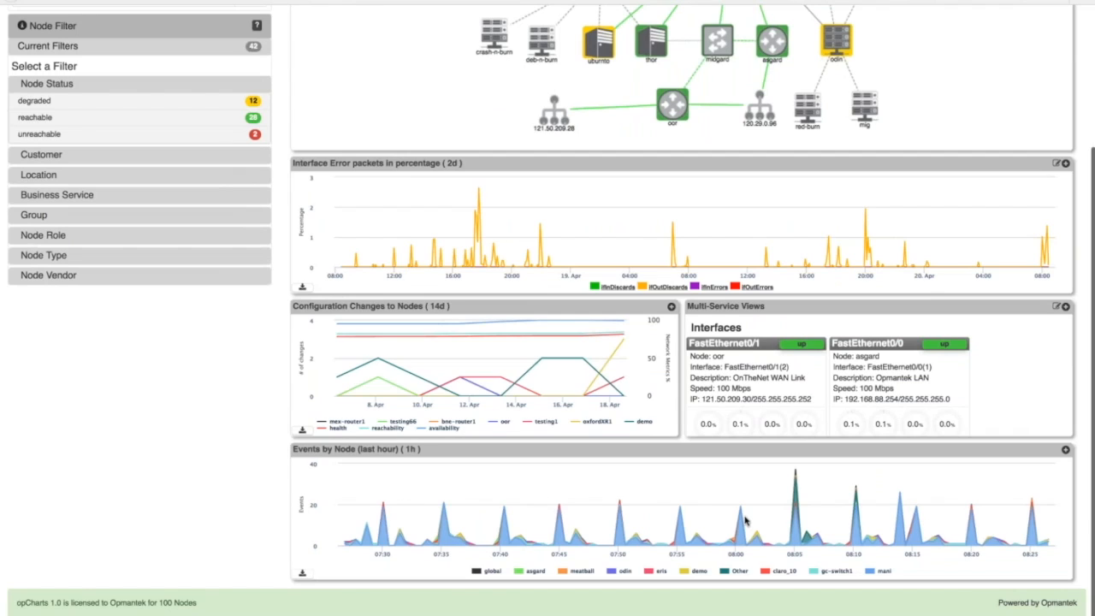
pyautogui.scroll(3, 745, 520)
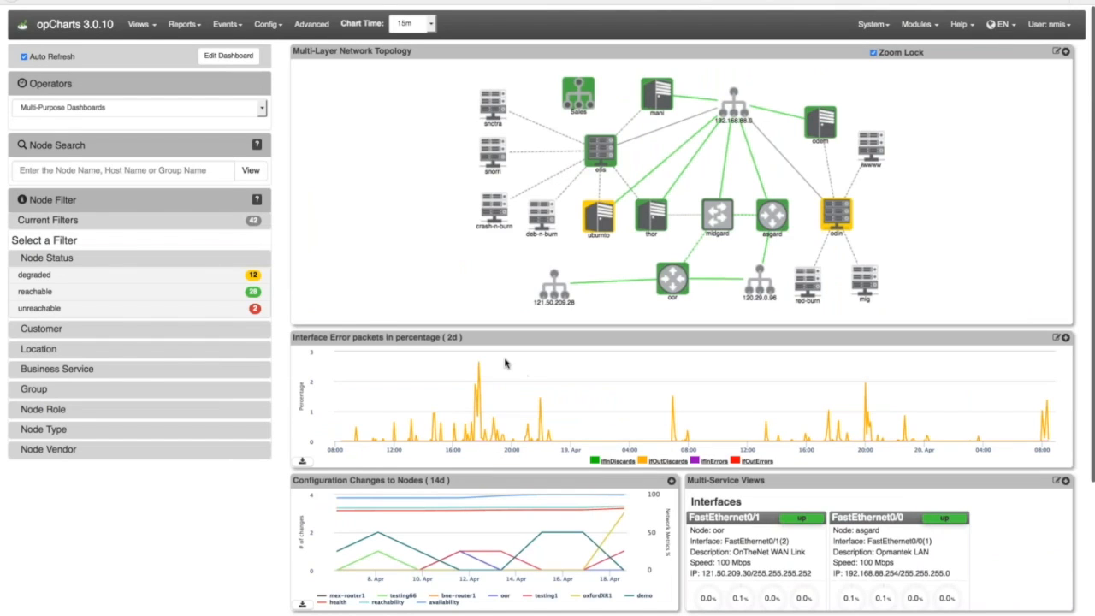
pyautogui.click(719, 224)
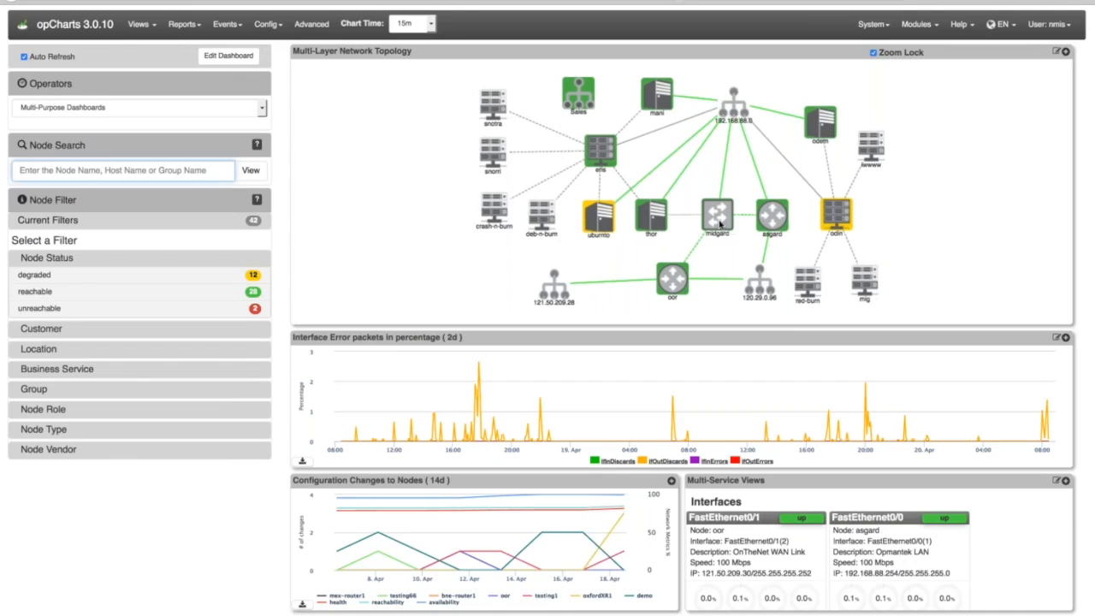
pyautogui.moveTo(719, 224)
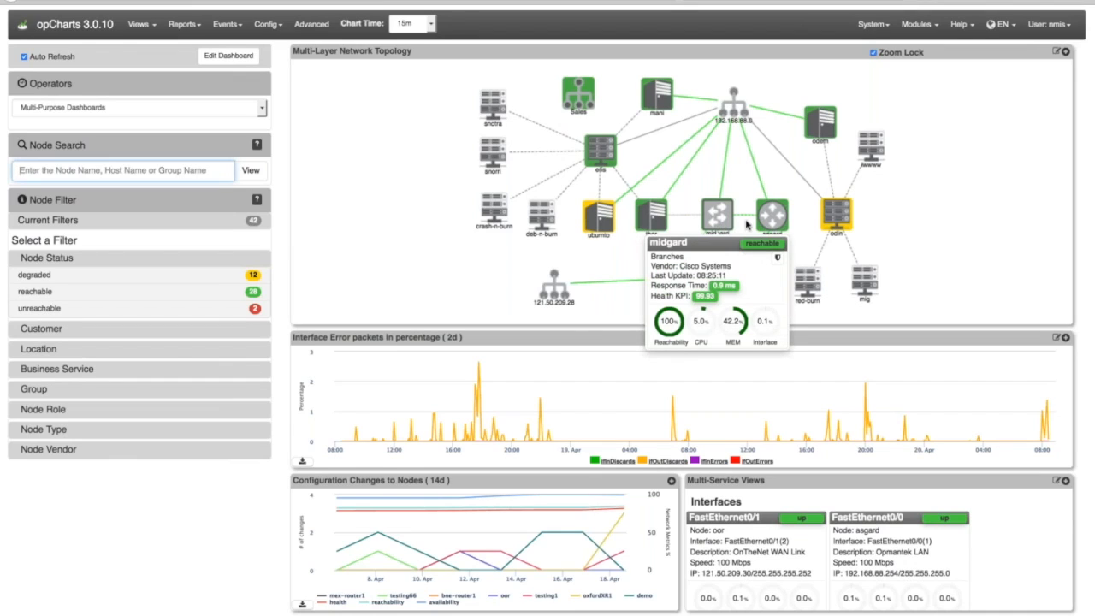
pyautogui.moveTo(773, 224)
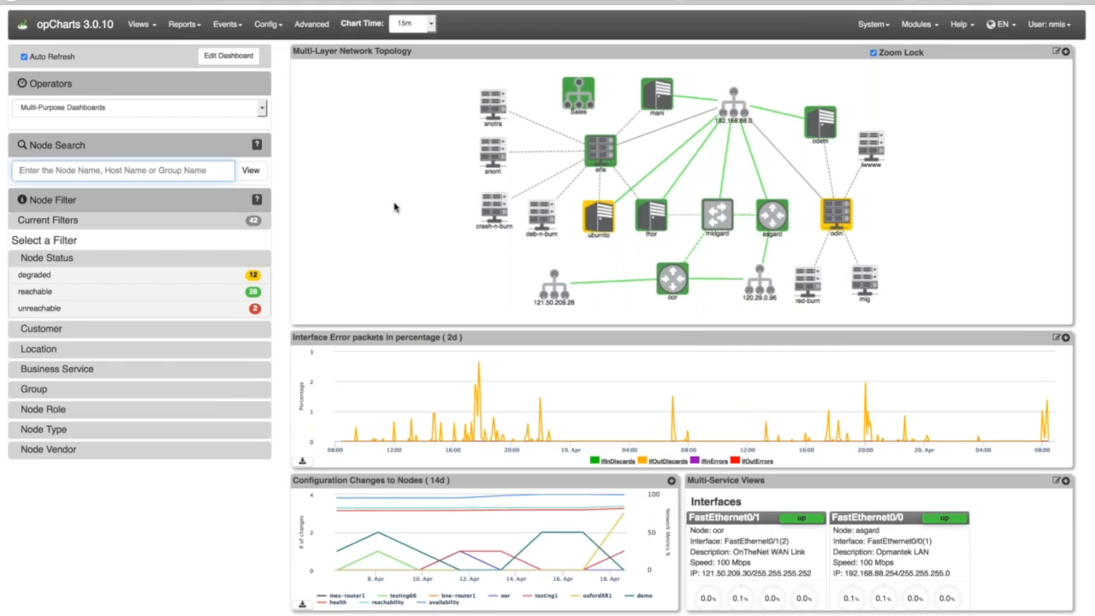
# Show all monitored nodes and switch the Nodes view from the table to status tiles.
pyautogui.click(137, 25)
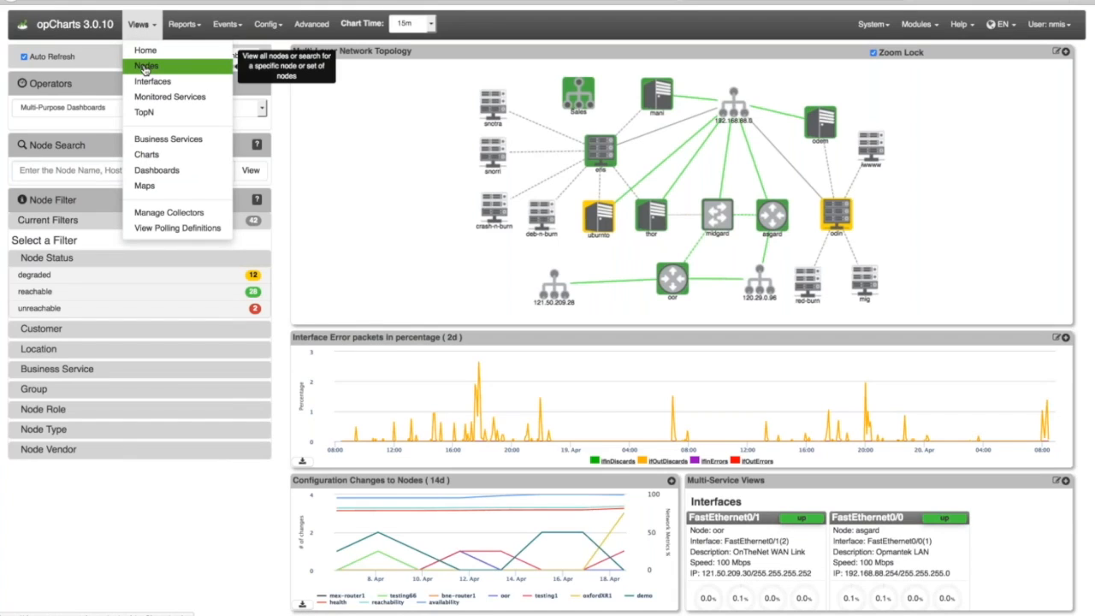
pyautogui.click(146, 69)
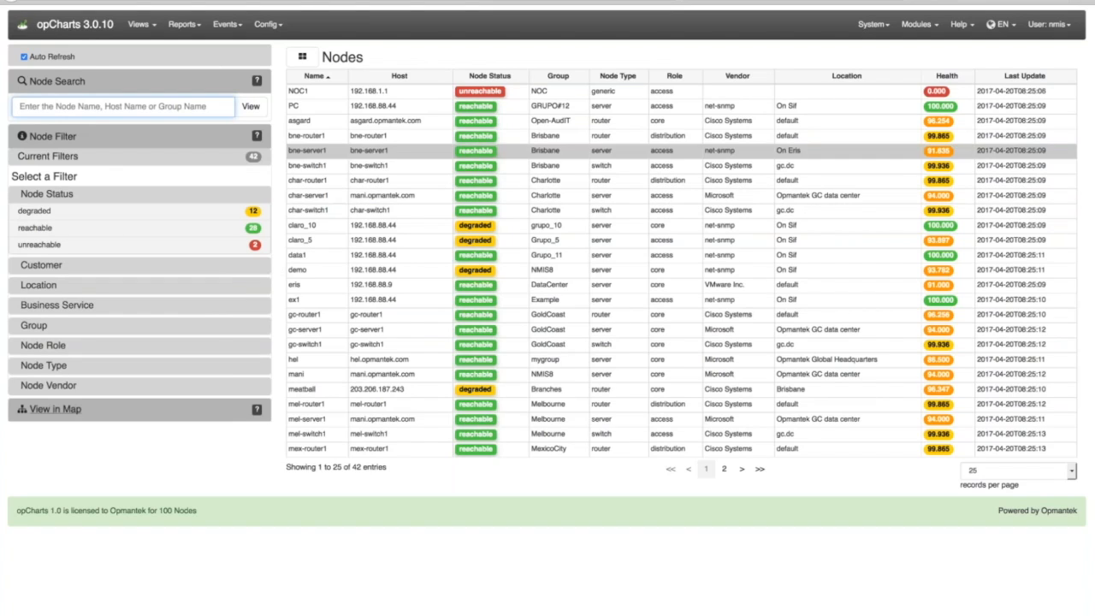
pyautogui.click(303, 58)
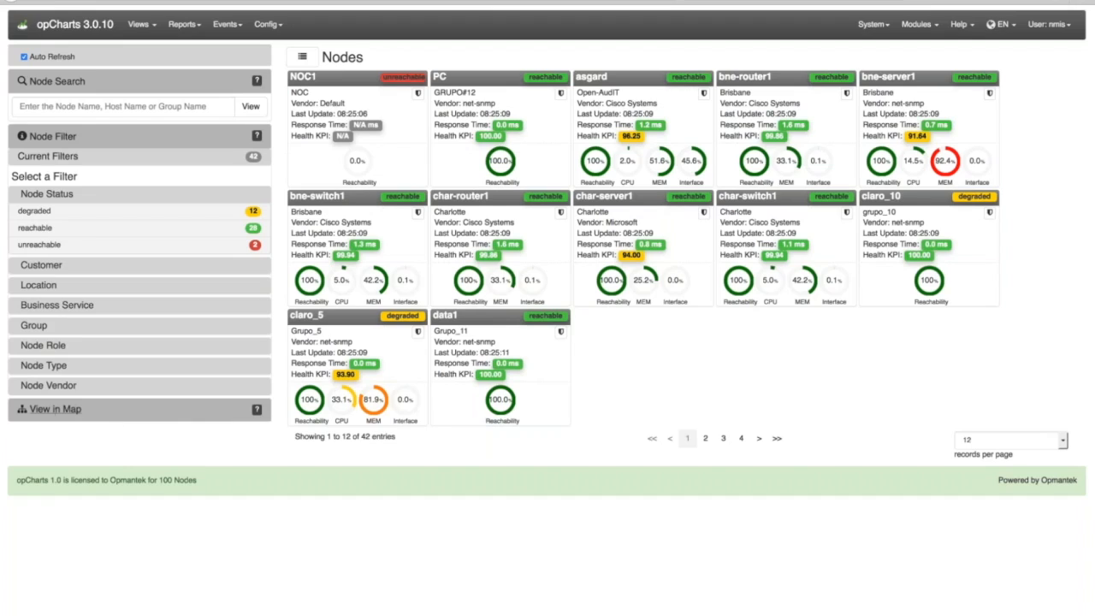
# Filter the nodes by the Gold Coast location and create a new map from the filtered nodes.
pyautogui.click(44, 413)
pyautogui.click(38, 288)
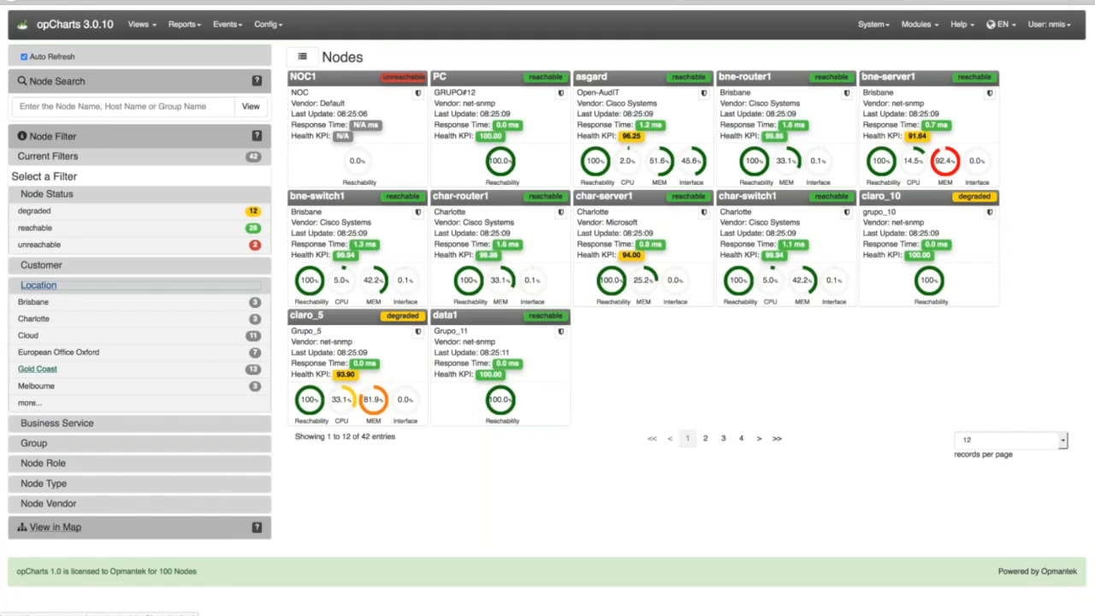
pyautogui.click(36, 368)
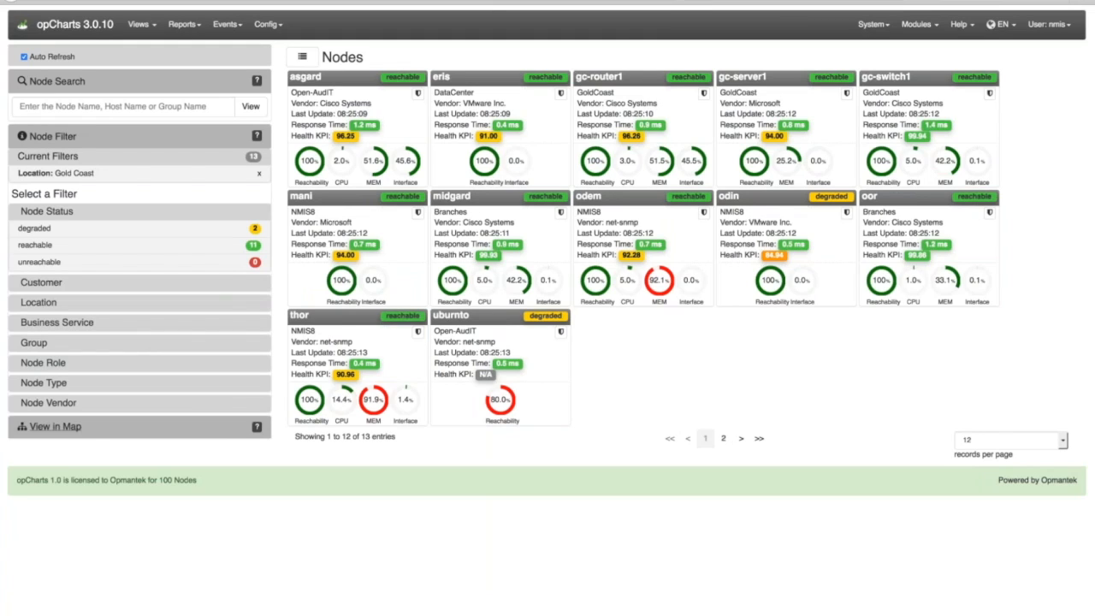
pyautogui.click(40, 428)
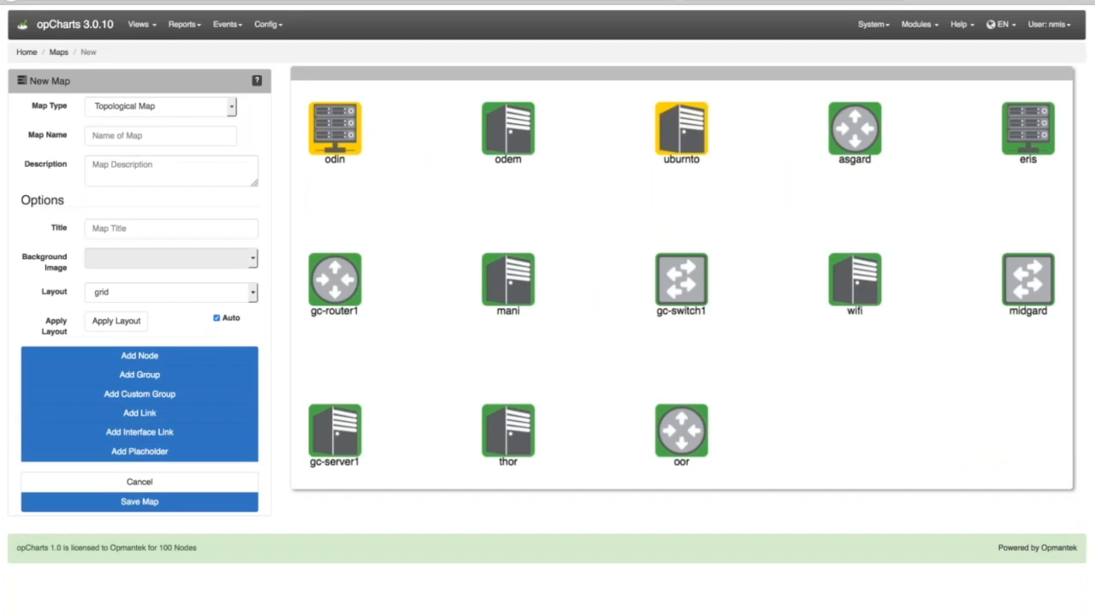
# Add the mani server's subnets to the new map and set its layout to circle.
pyautogui.click(508, 274)
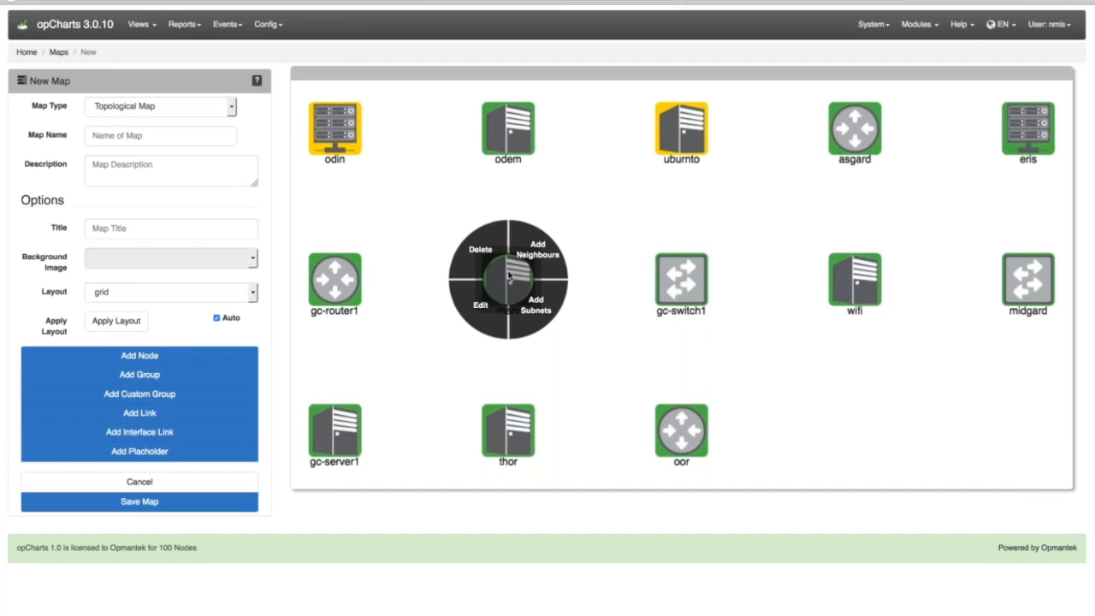
pyautogui.click(536, 312)
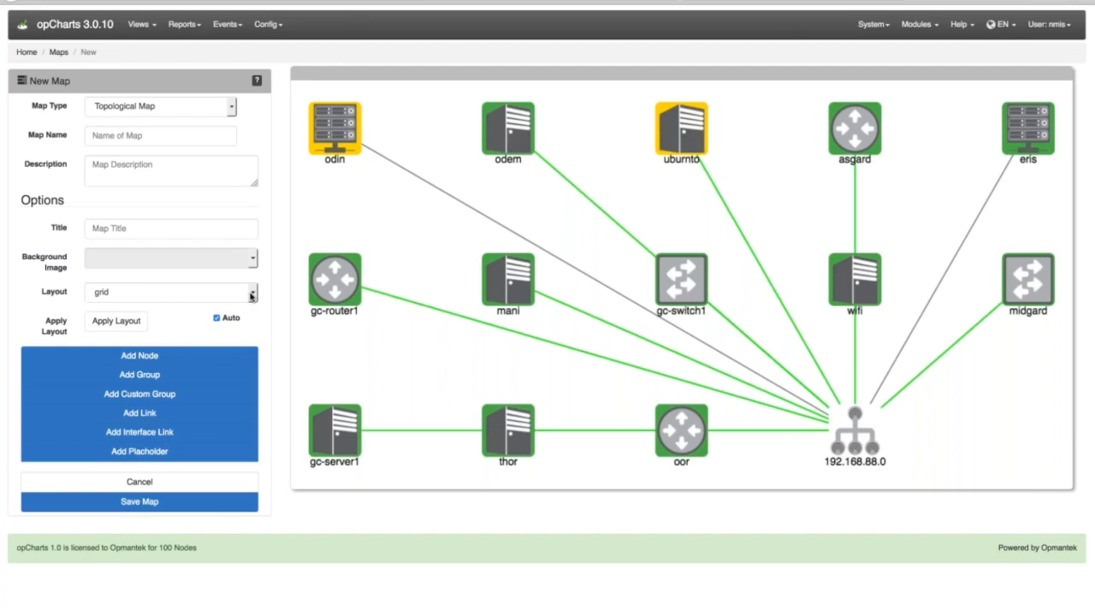
pyautogui.click(252, 296)
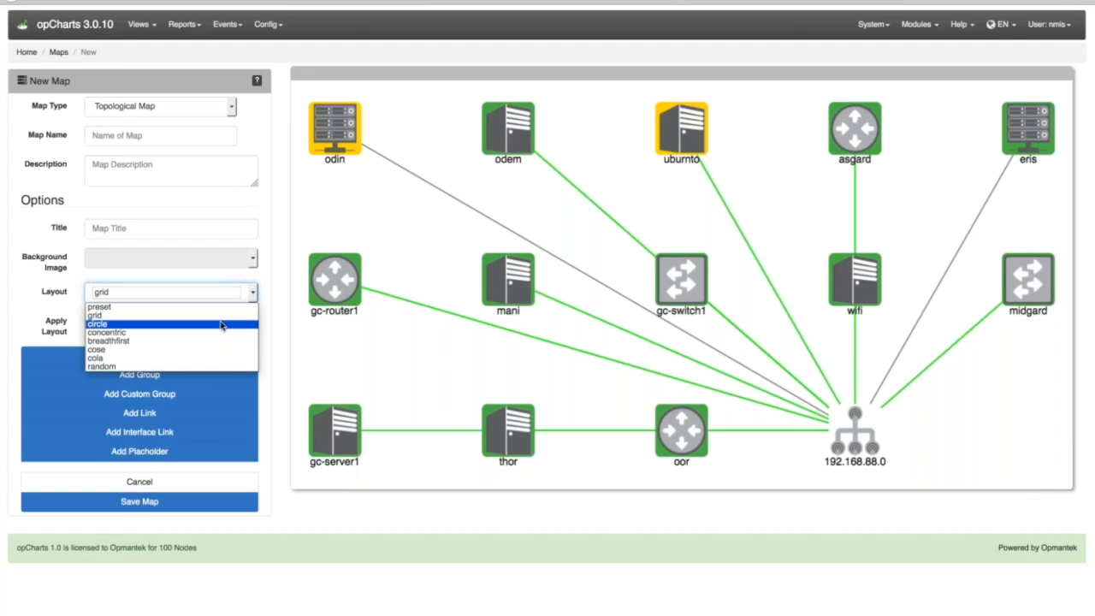
pyautogui.click(221, 325)
# Move subnet 192.168.88.0 into the centre of the circle and add the subnets of the oor router.
pyautogui.moveTo(611, 137); pyautogui.dragTo(671, 275)
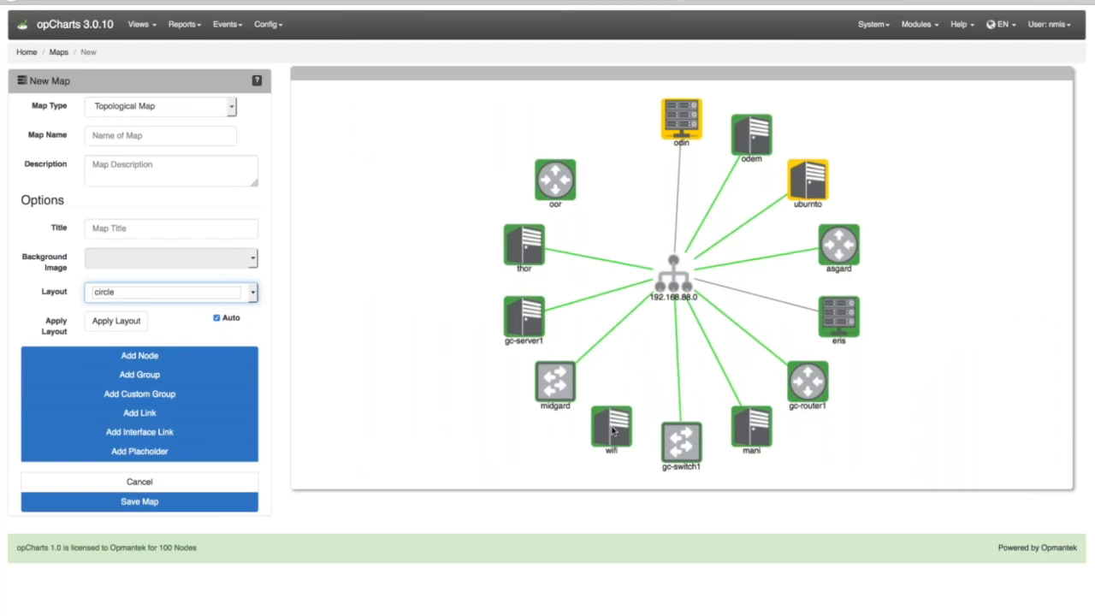
pyautogui.click(552, 178)
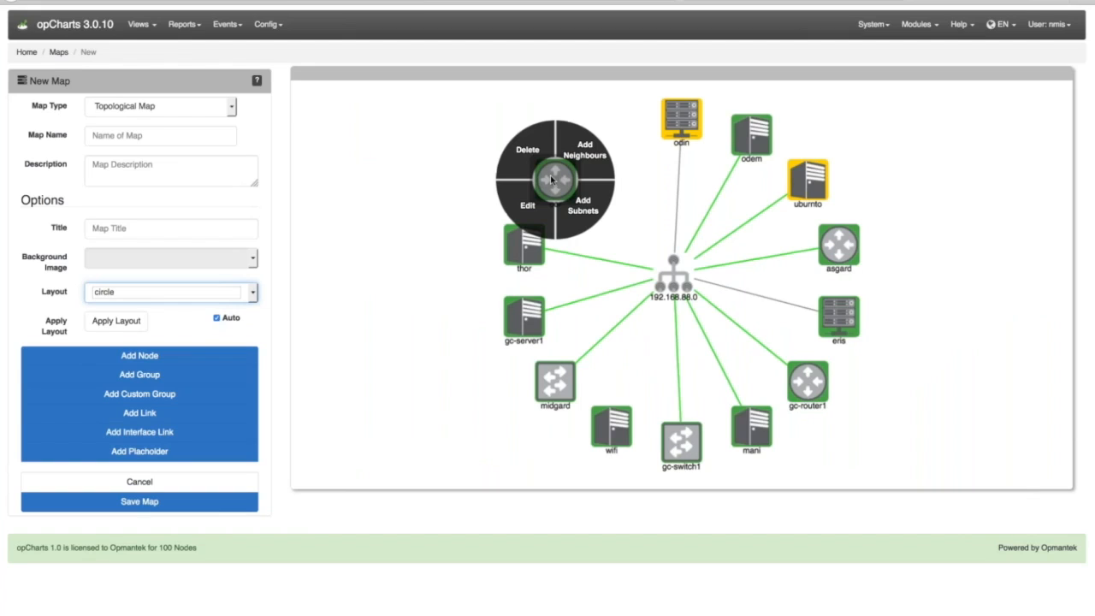
pyautogui.click(582, 215)
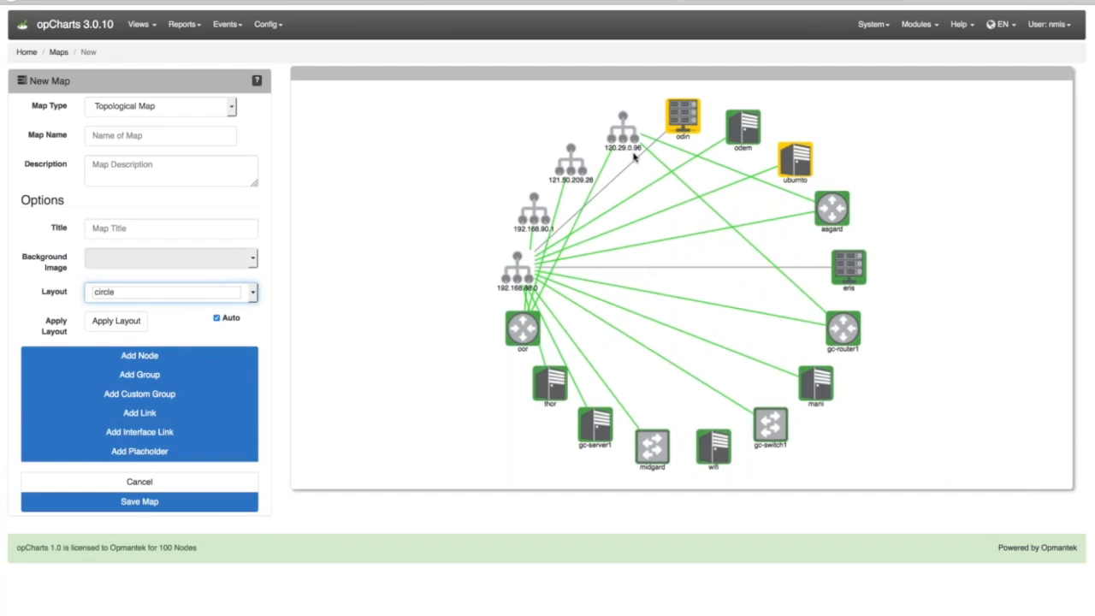
# Move the oor router and subnets 120.29.0.96, 121.50.209.28 and 192.168.90.1 out to the right of the node circle.
pyautogui.moveTo(624, 137); pyautogui.dragTo(992, 316)
pyautogui.moveTo(528, 329); pyautogui.dragTo(1001, 335)
pyautogui.moveTo(570, 168); pyautogui.dragTo(1035, 229)
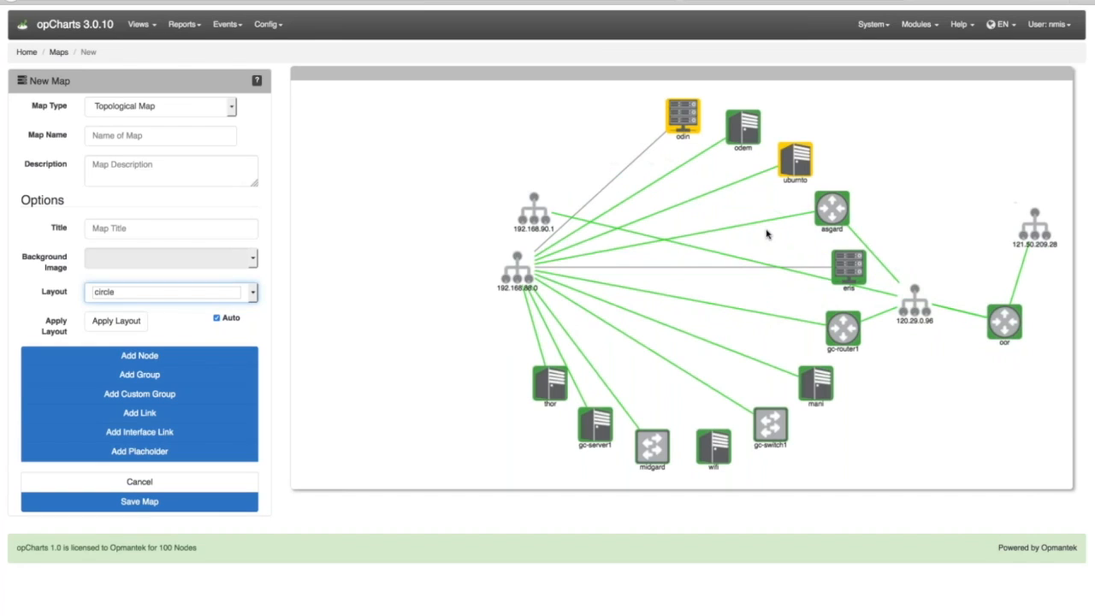
pyautogui.moveTo(537, 215); pyautogui.dragTo(1007, 417)
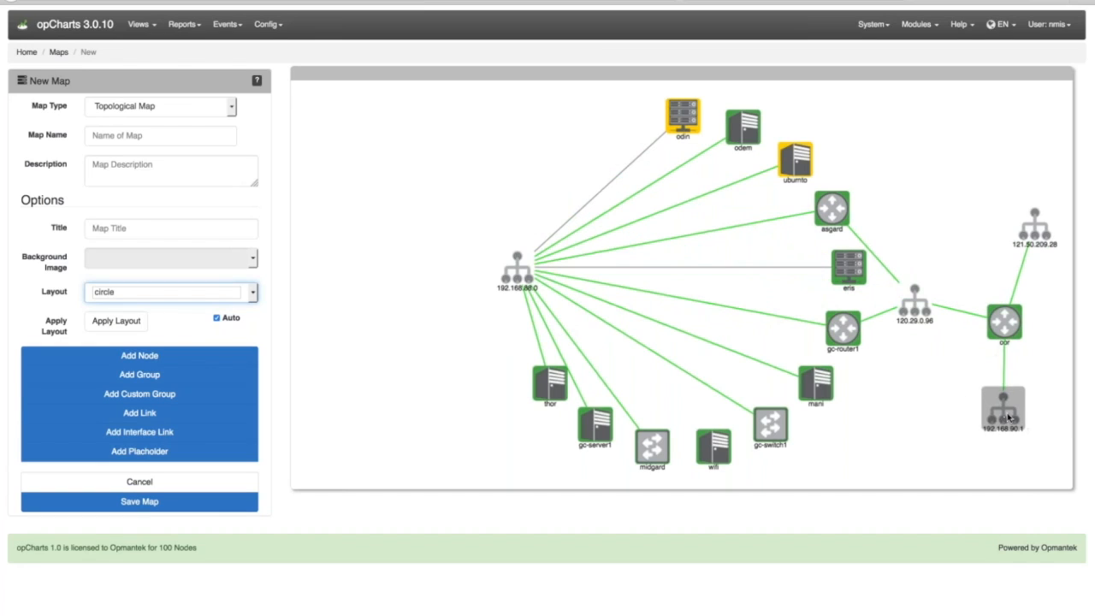
# Fine-tune the positions of subnet 192.168.88.0, router oor, subnet 120.29.0.96 and node eris to space out the map.
pyautogui.moveTo(554, 272); pyautogui.dragTo(611, 249)
pyautogui.moveTo(1008, 320); pyautogui.dragTo(997, 300)
pyautogui.moveTo(916, 299); pyautogui.dragTo(935, 278)
pyautogui.moveTo(859, 274); pyautogui.dragTo(839, 278)
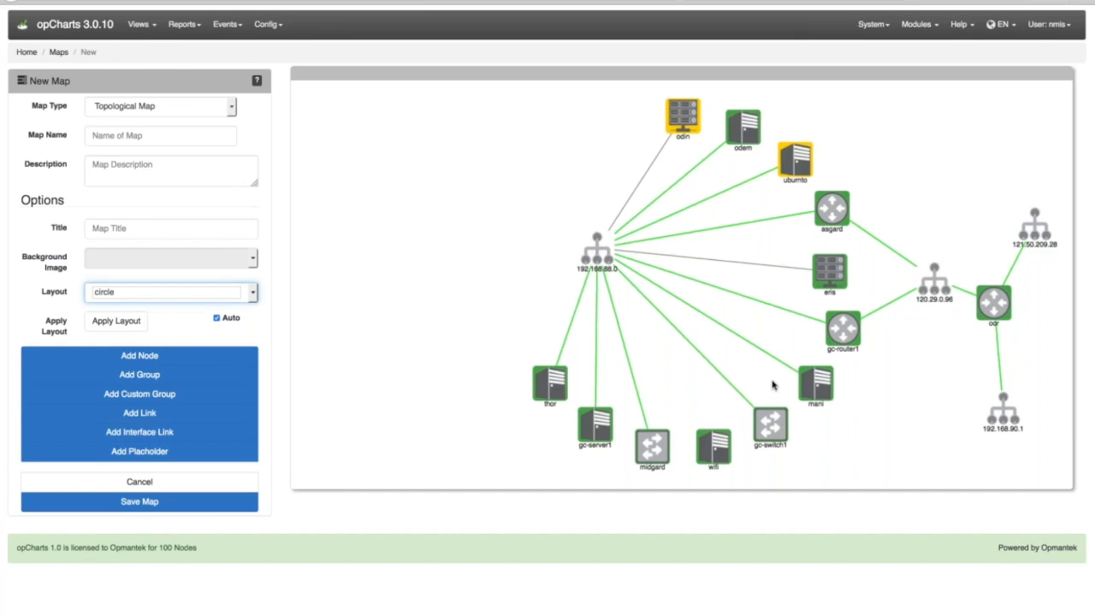
# Try to add the subnets and the neighbours of the wifi server to the map.
pyautogui.click(716, 447)
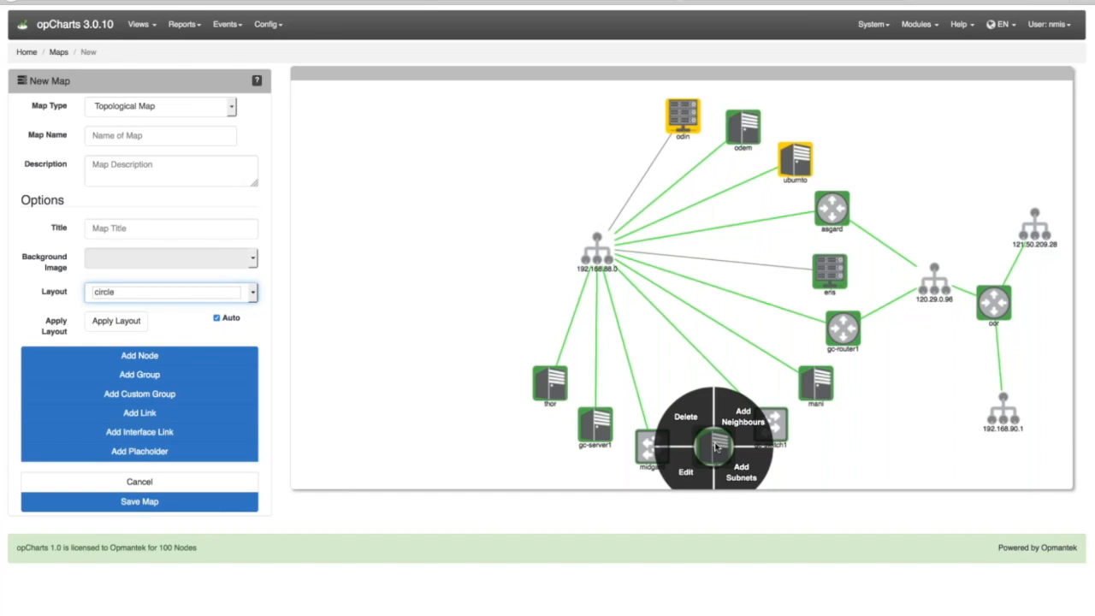
pyautogui.click(734, 468)
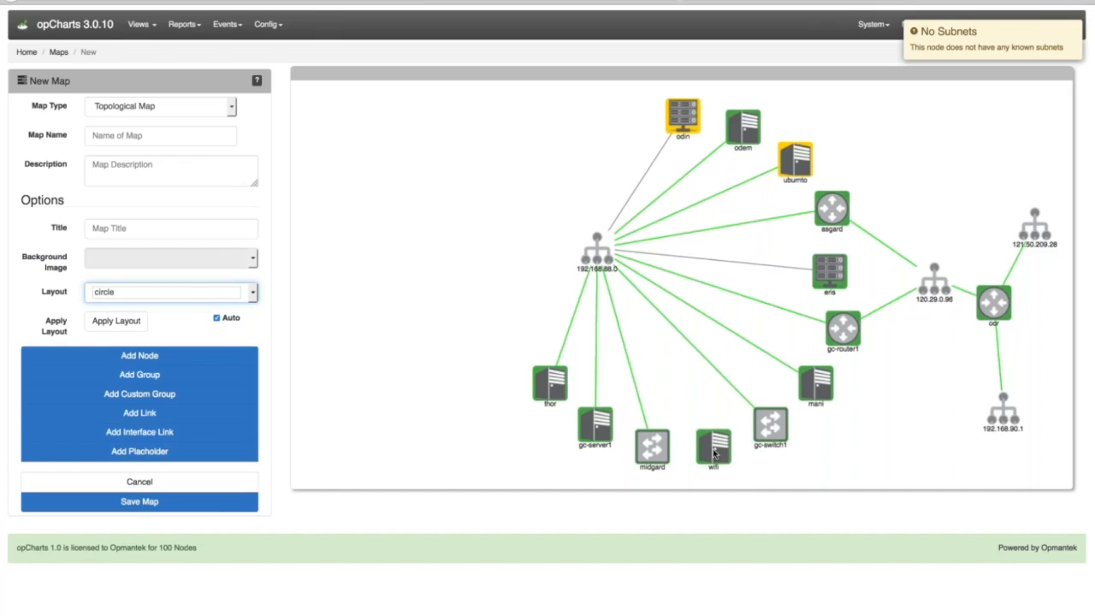
pyautogui.click(715, 451)
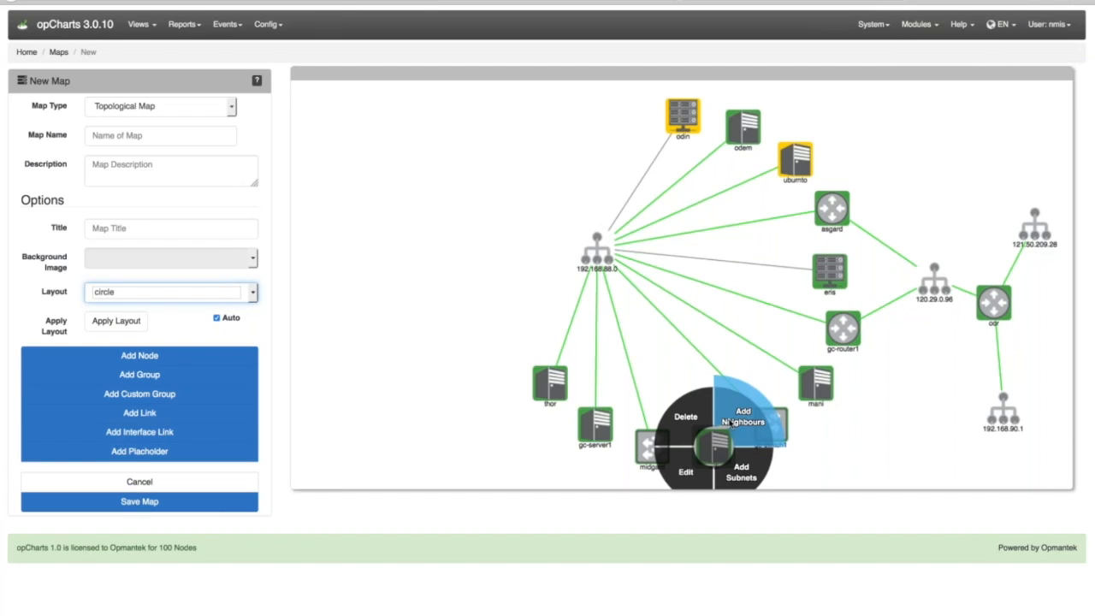
pyautogui.click(730, 424)
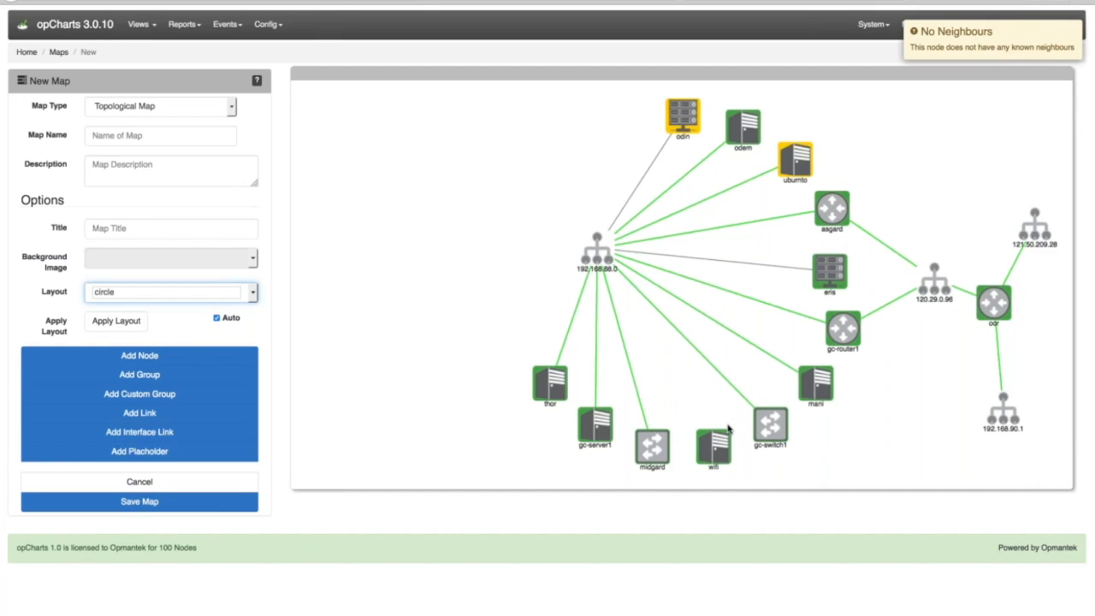
# Move the unconnected wifi server to the free area at the map's upper left.
pyautogui.moveTo(709, 446); pyautogui.dragTo(431, 161)
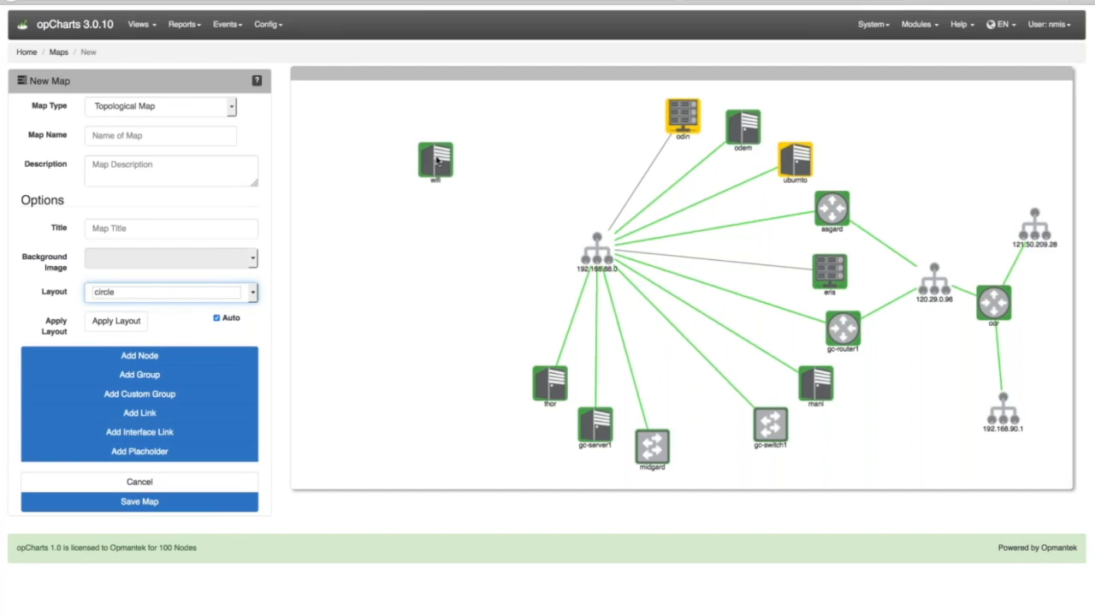
pyautogui.moveTo(437, 160); pyautogui.dragTo(456, 170)
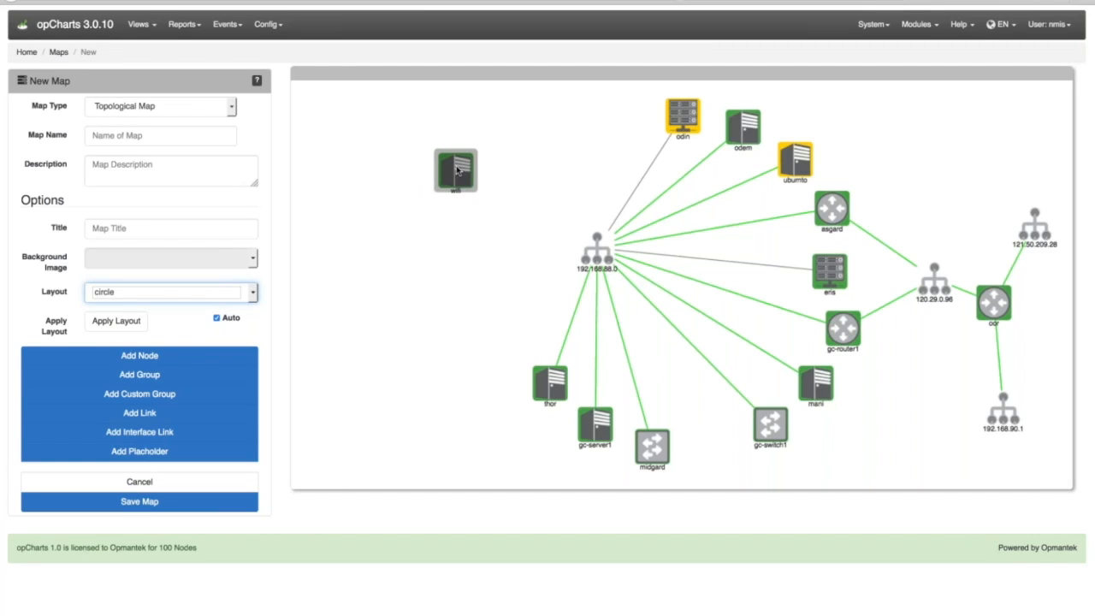
# Set the map's name and title to "Goldcoast Network" and its description to "Topo map of the Goldcoast", and save the map.
pyautogui.click(124, 136)
pyautogui.write('Go')
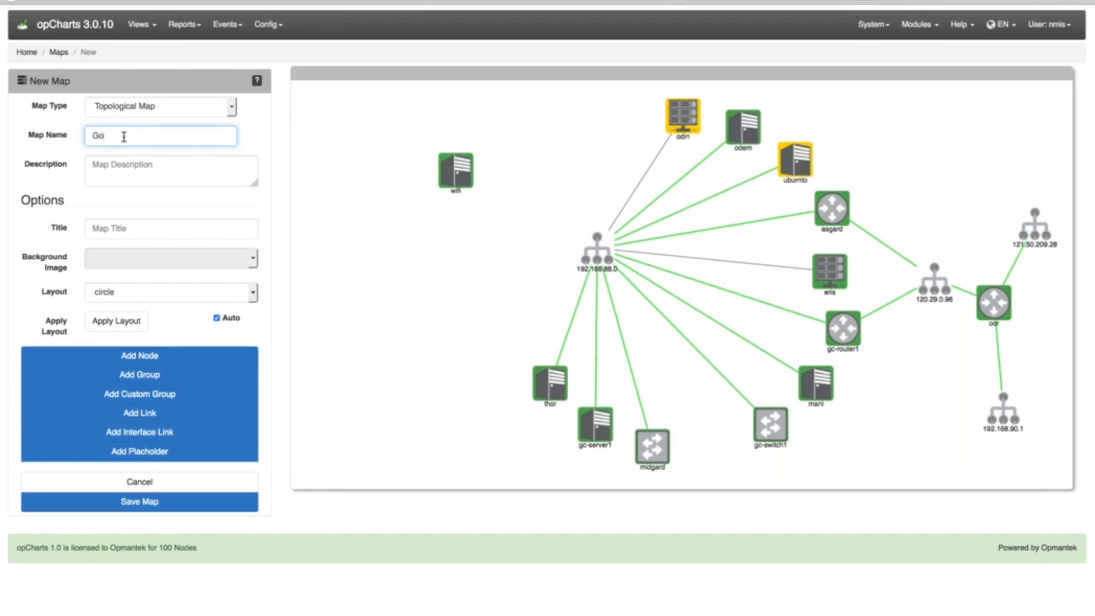
pyautogui.write('ldcoast Network')
pyautogui.click(118, 171)
pyautogui.write('Topo map of the Goldcoast')
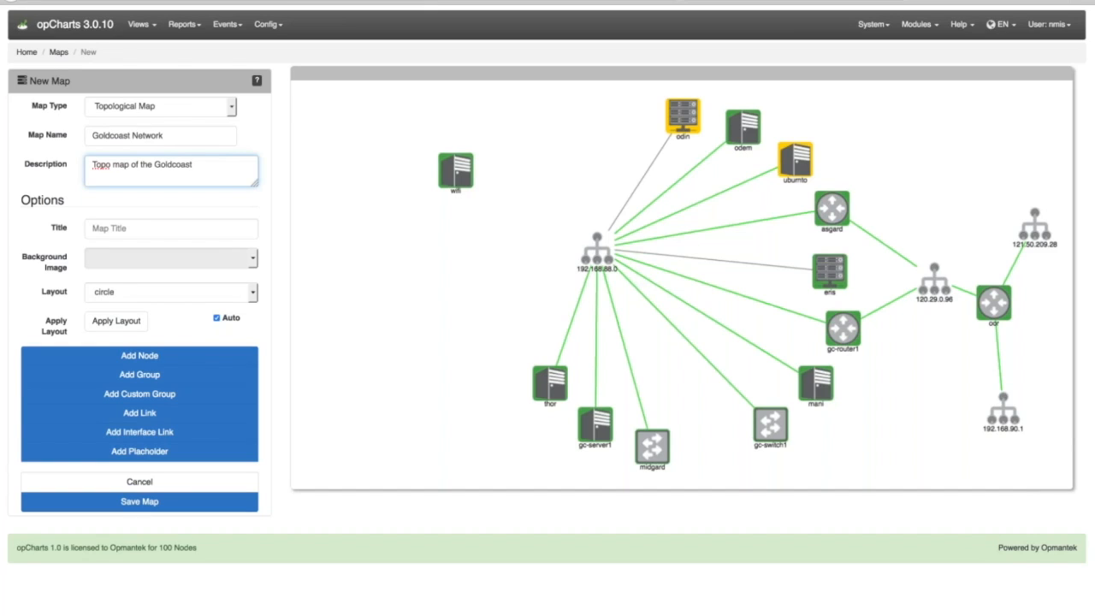
pyautogui.click(100, 231)
pyautogui.write('Gold')
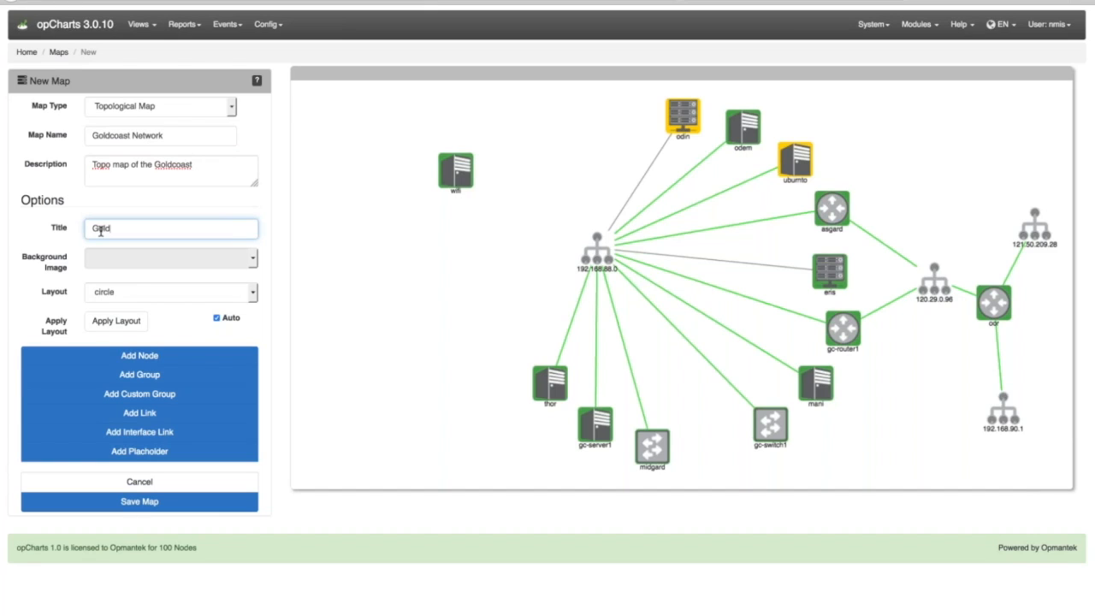
pyautogui.write('coast Network')
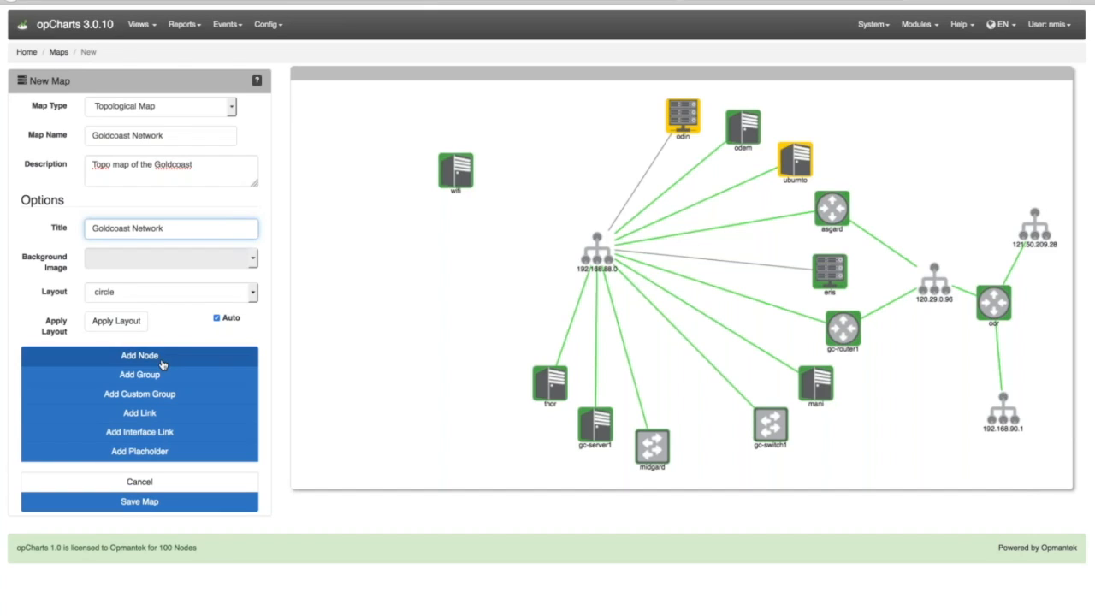
pyautogui.click(134, 507)
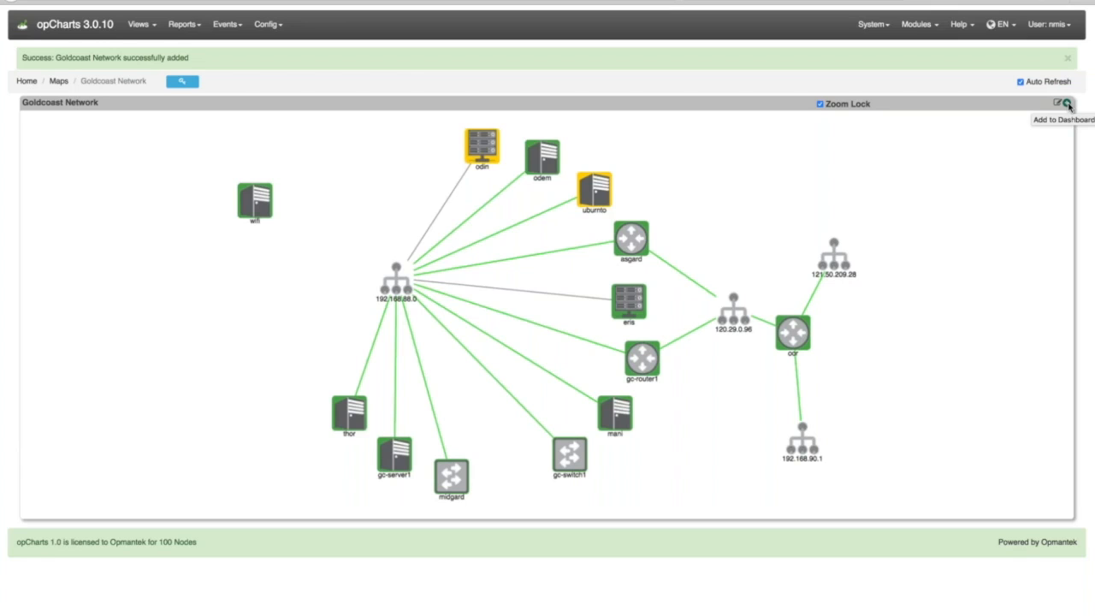
# Turn off Zoom Lock on the Goldcoast Network map and try zooming in and back out.
pyautogui.click(819, 104)
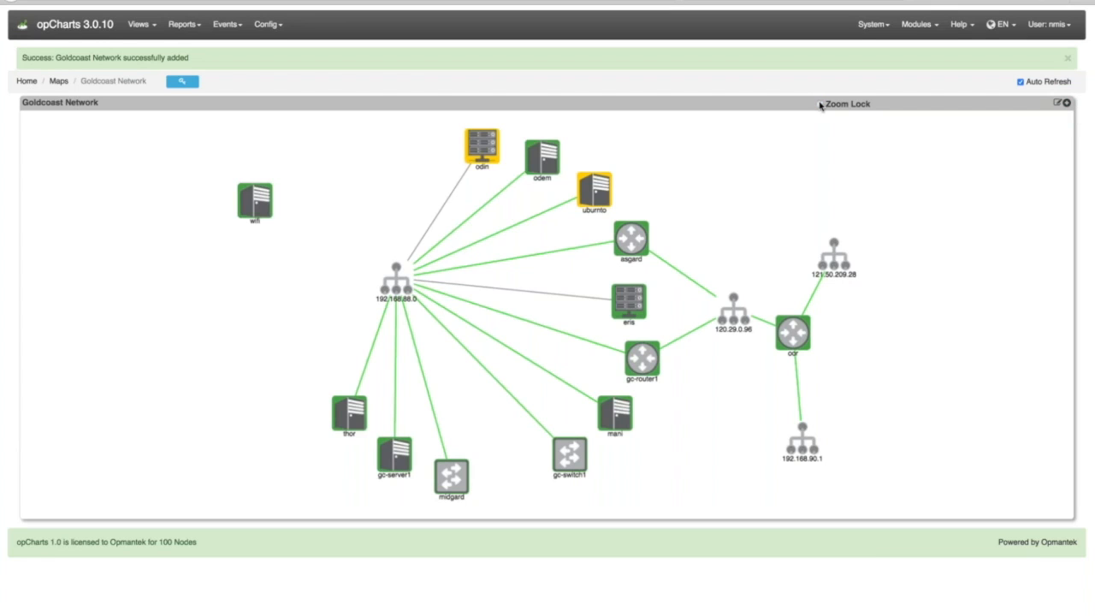
pyautogui.scroll(5, 659, 218)
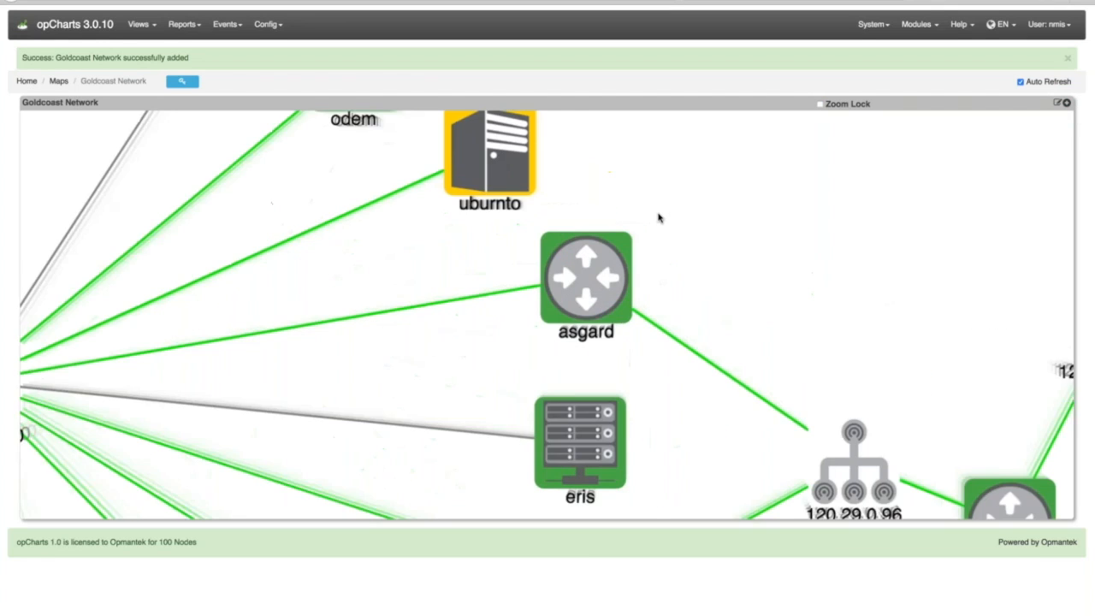
pyautogui.scroll(-5, 658, 219)
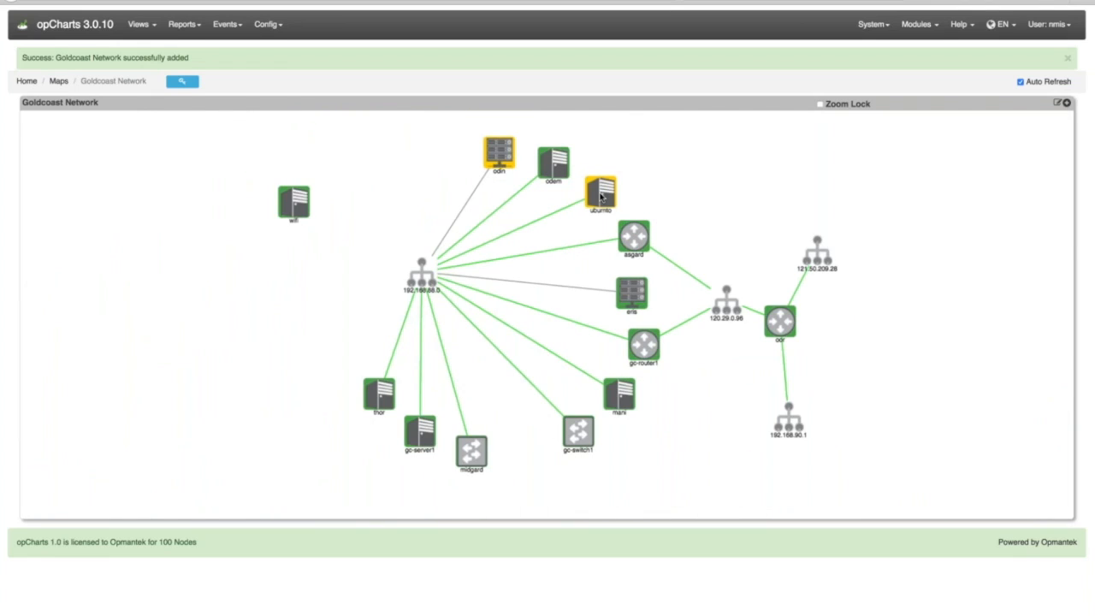
# Open the details of the uburnto node from its status summary on the map.
pyautogui.moveTo(601, 196)
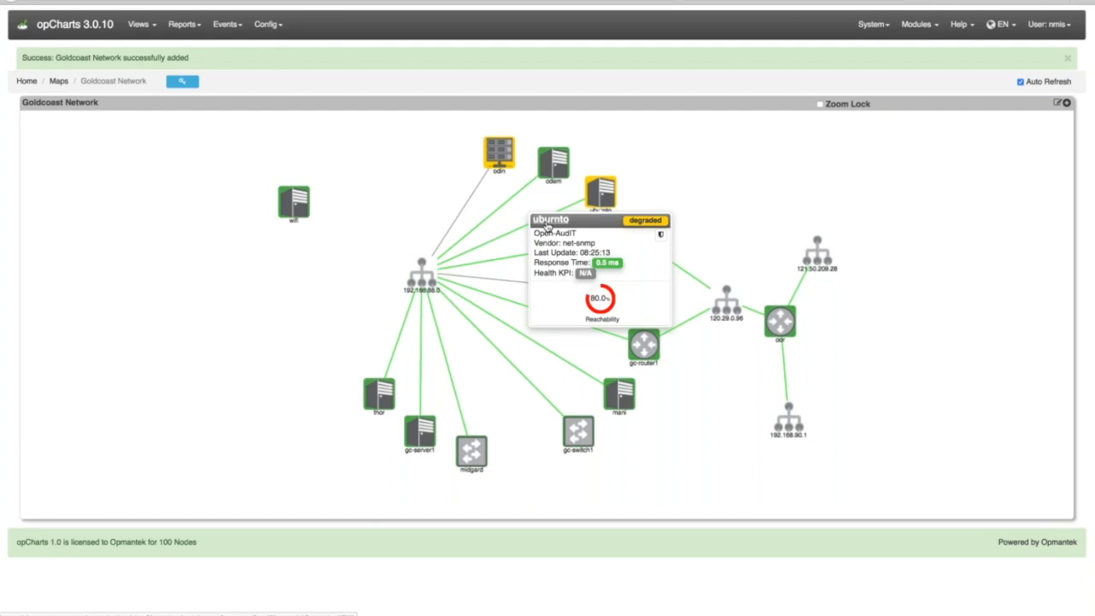
pyautogui.click(547, 226)
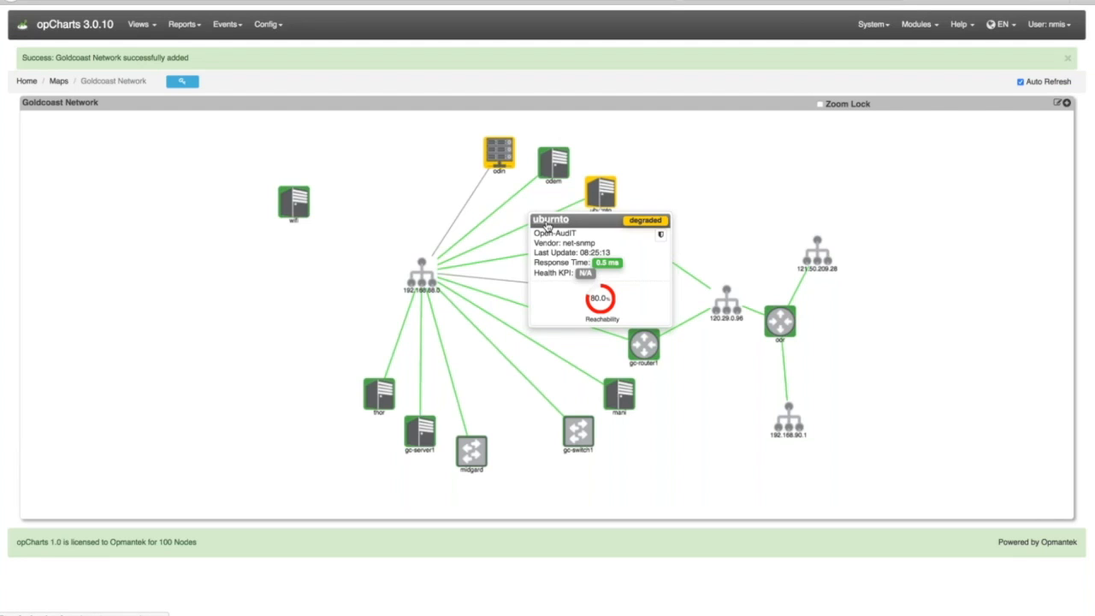